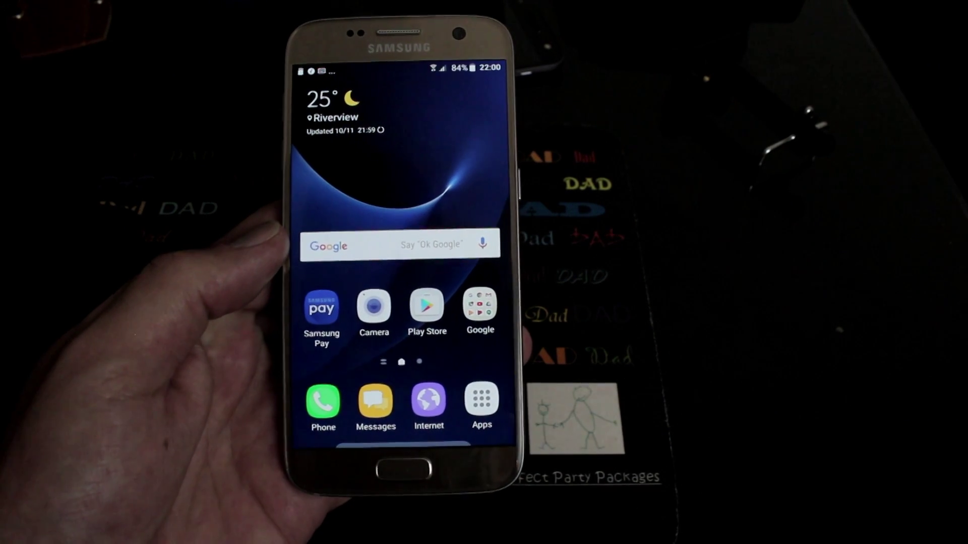
Check the SM-G930F's current Android version under Settings > About device > Software info.
click(481, 404)
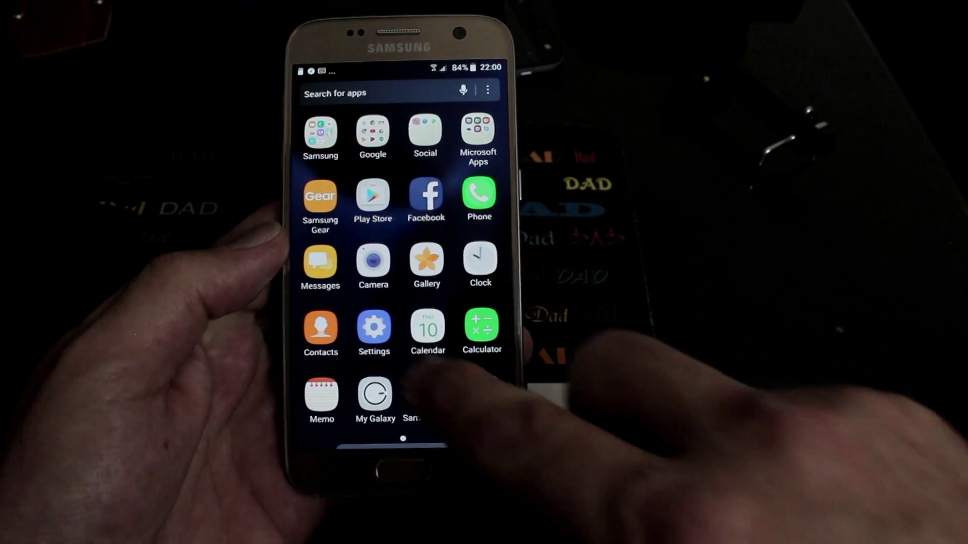
click(375, 320)
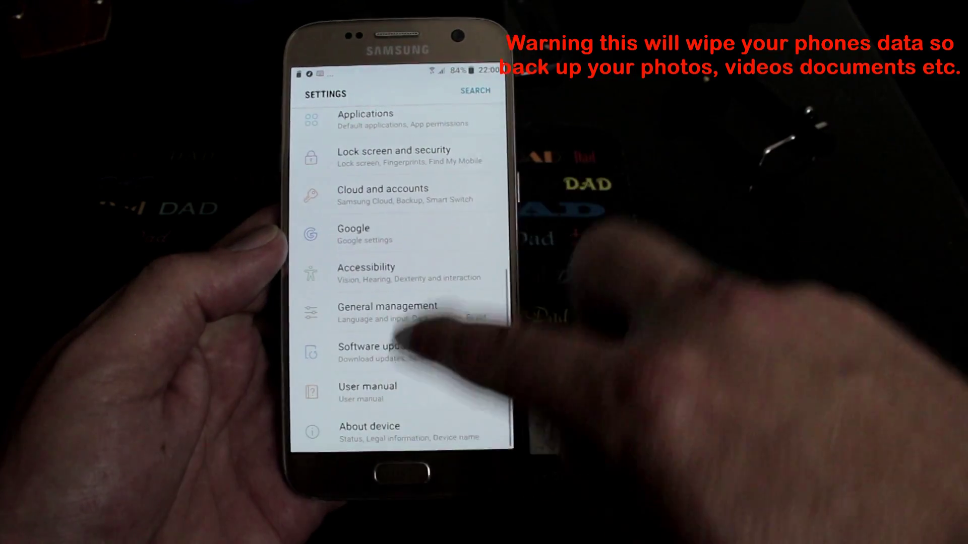
click(384, 430)
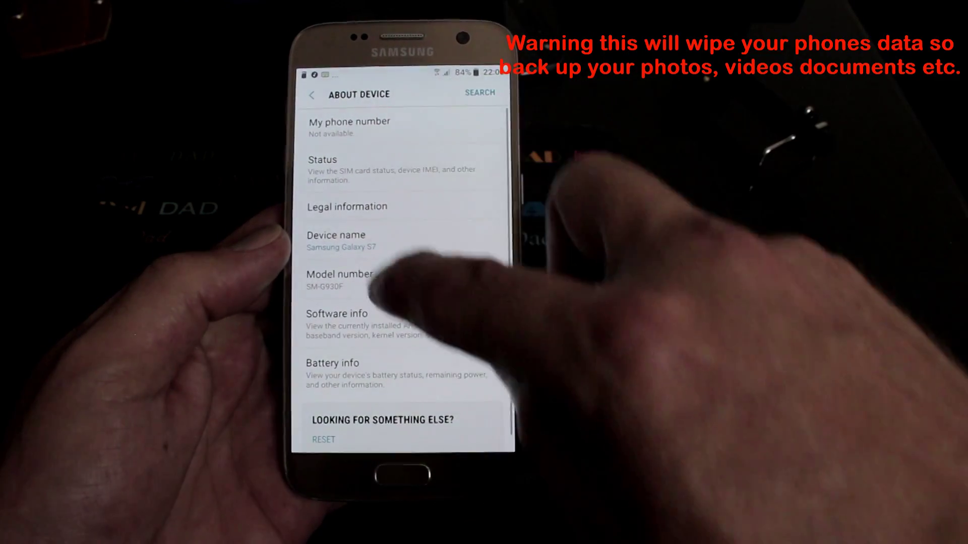
drag(390, 383, 410, 346)
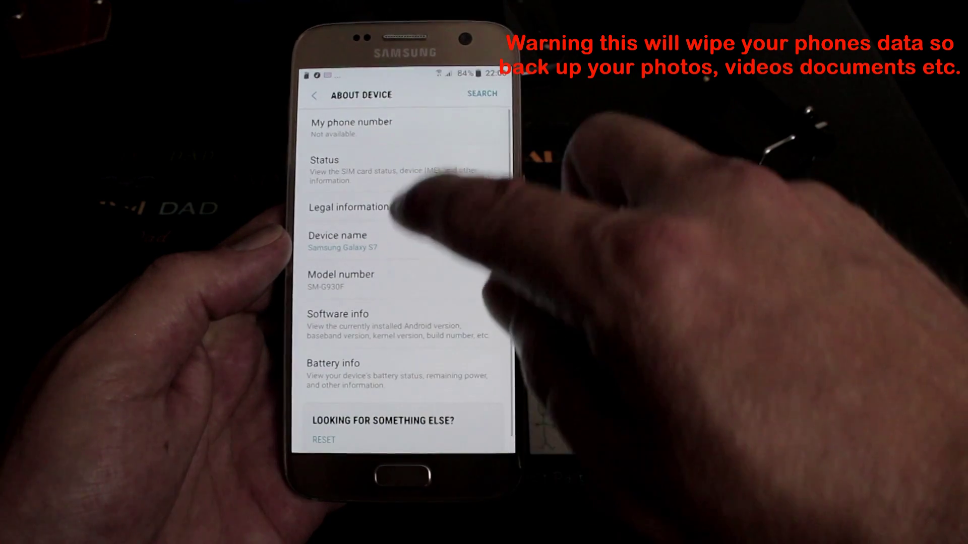
drag(432, 378, 476, 130)
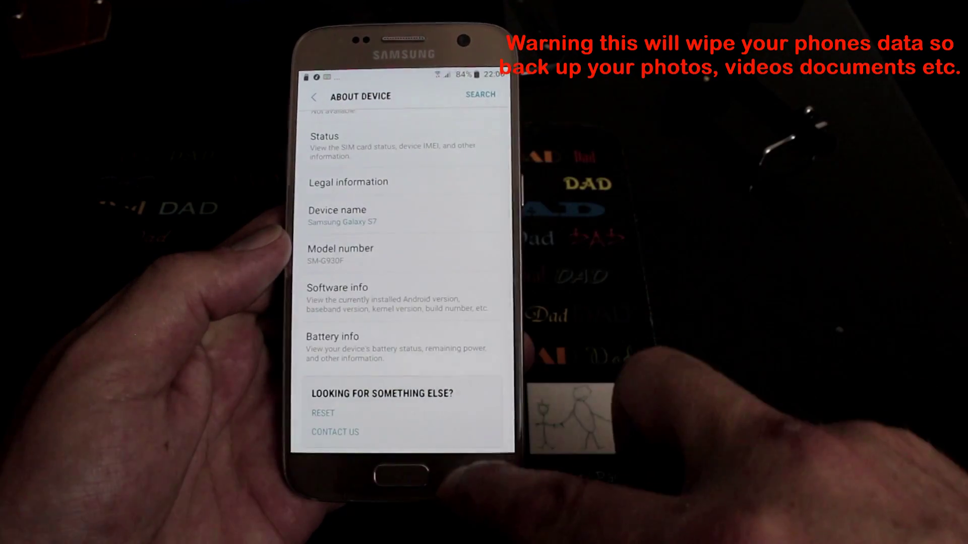
click(471, 475)
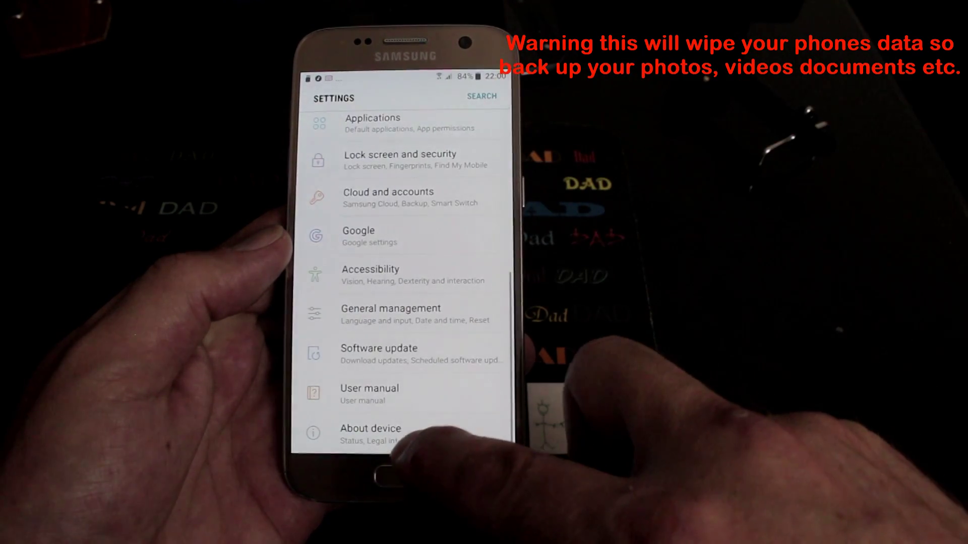
click(368, 433)
drag(403, 404, 390, 250)
click(395, 298)
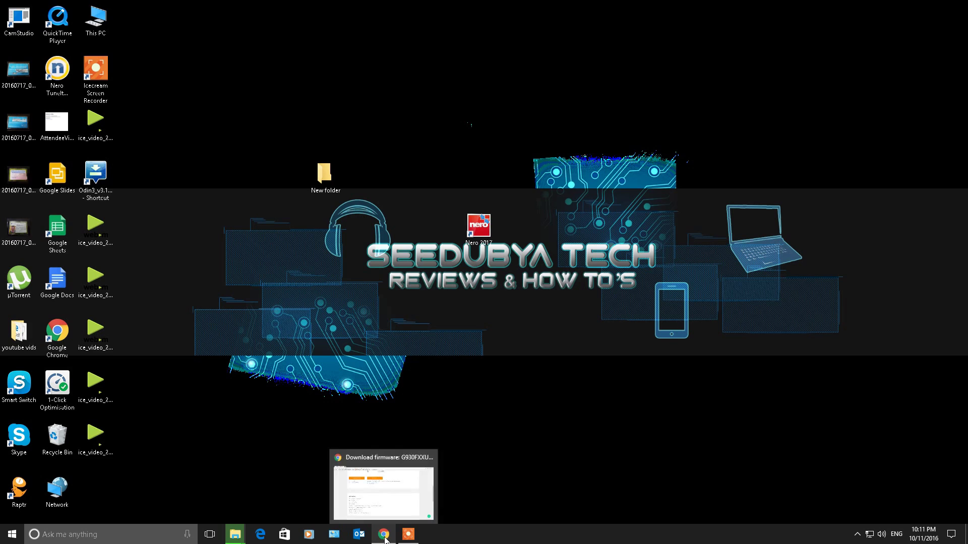
Download the Odin3 v3.11.1 zip from the Instructions section of the SamMobile firmware page.
click(383, 535)
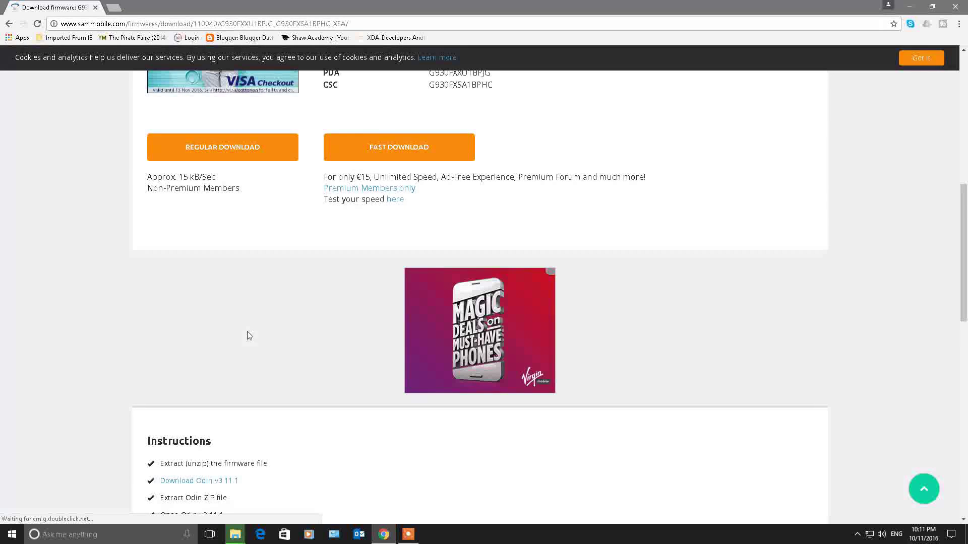
scroll(247, 331, down, 3)
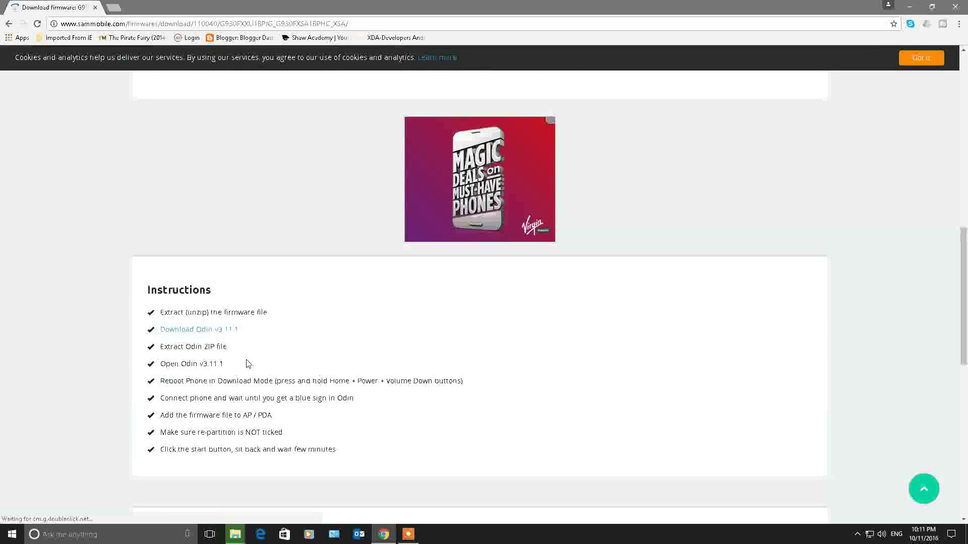
click(216, 331)
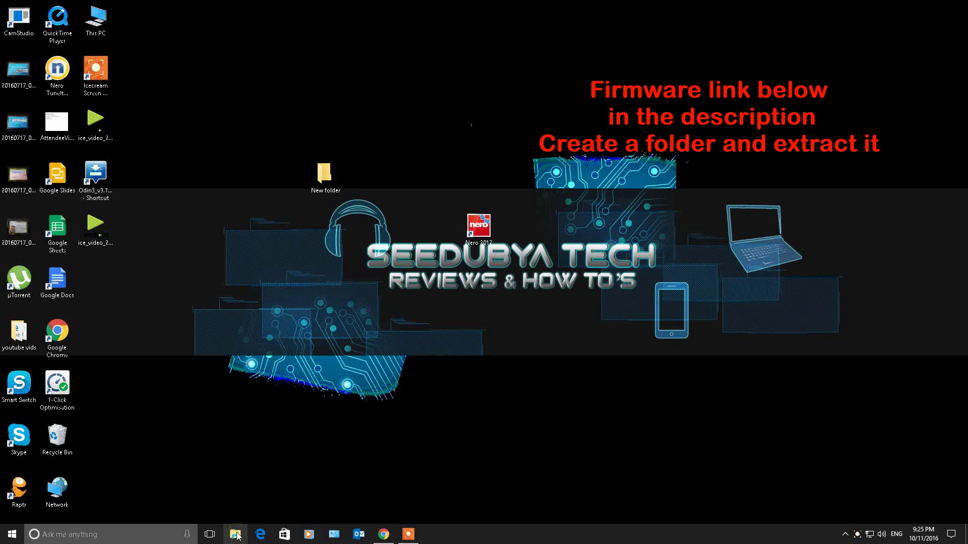
Extract the G930FXXU1ZPK4 firmware zip in C:\S7 into its suggested folder.
click(235, 535)
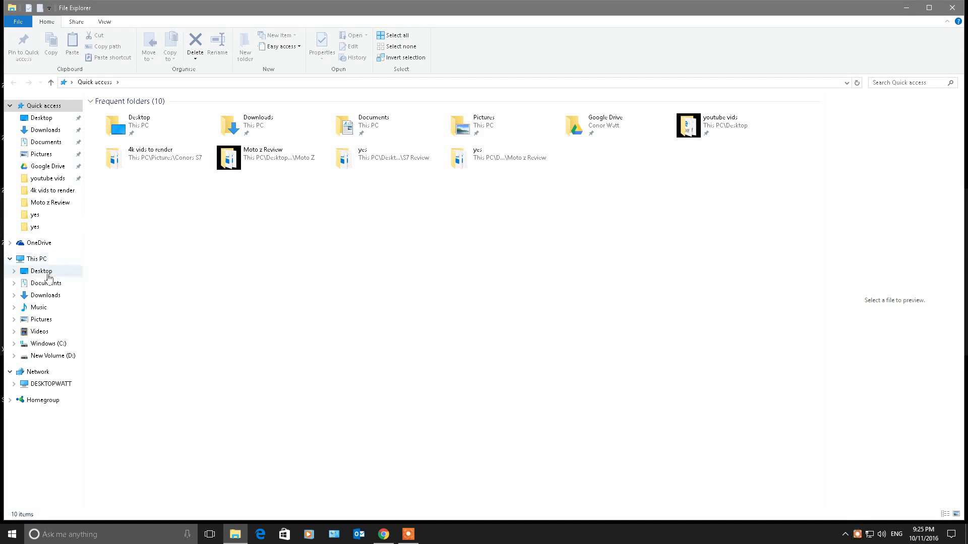
click(48, 343)
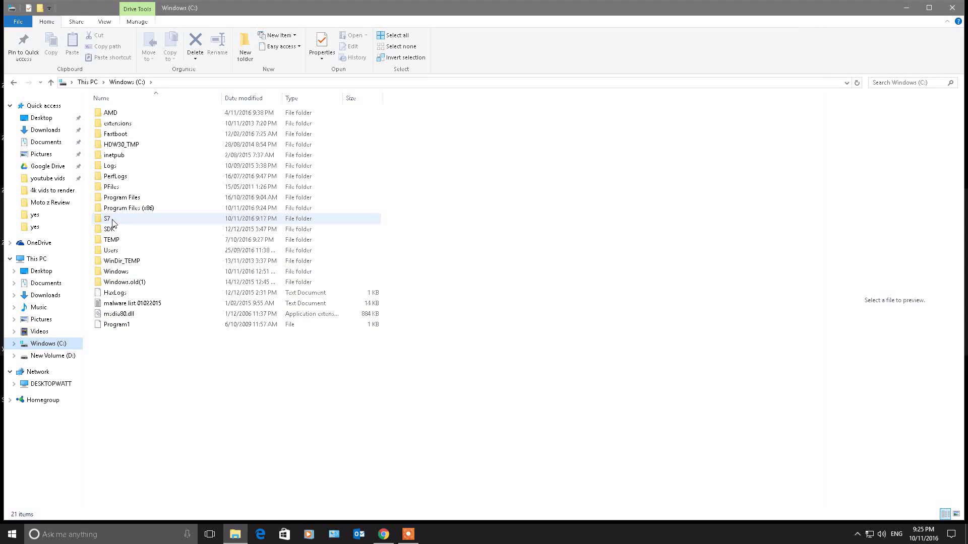
double_click(110, 218)
click(143, 112)
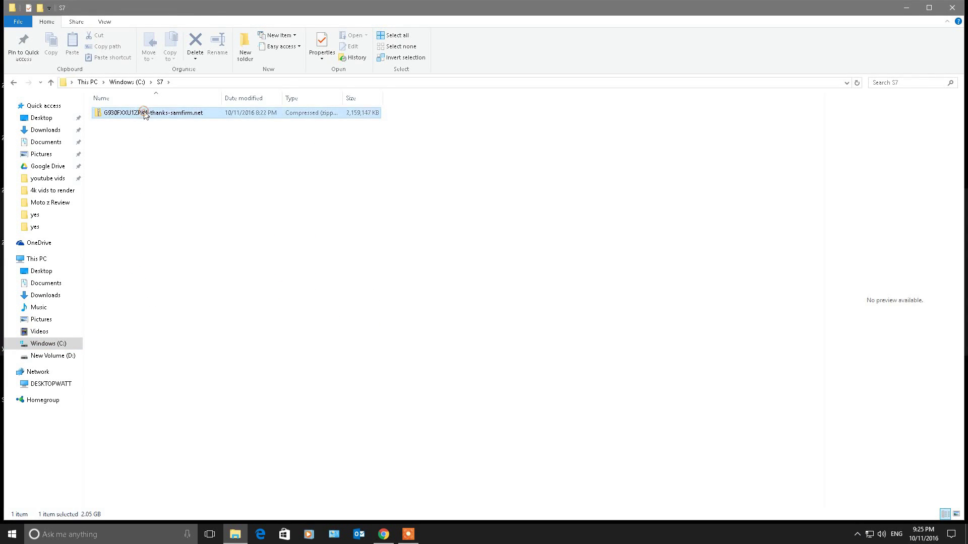
right_click(144, 112)
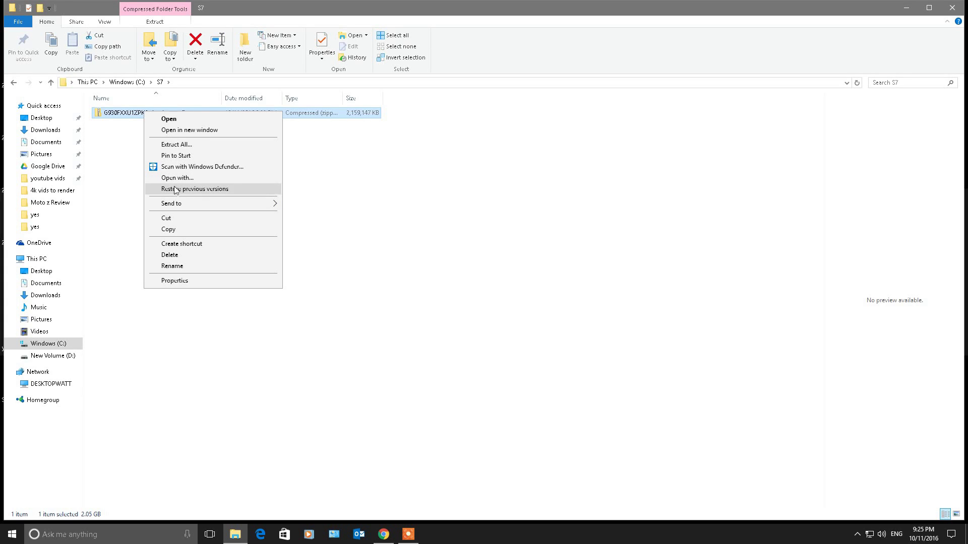
click(175, 144)
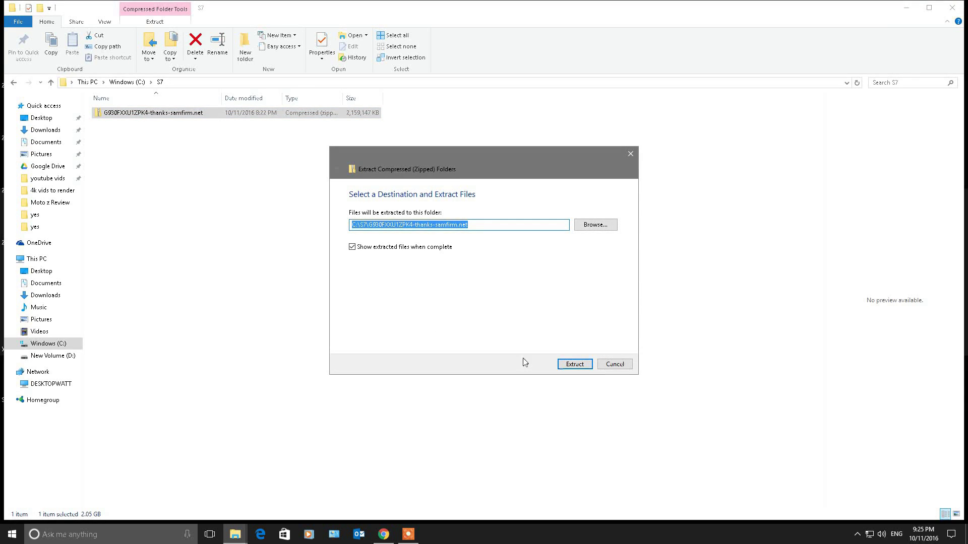
click(578, 367)
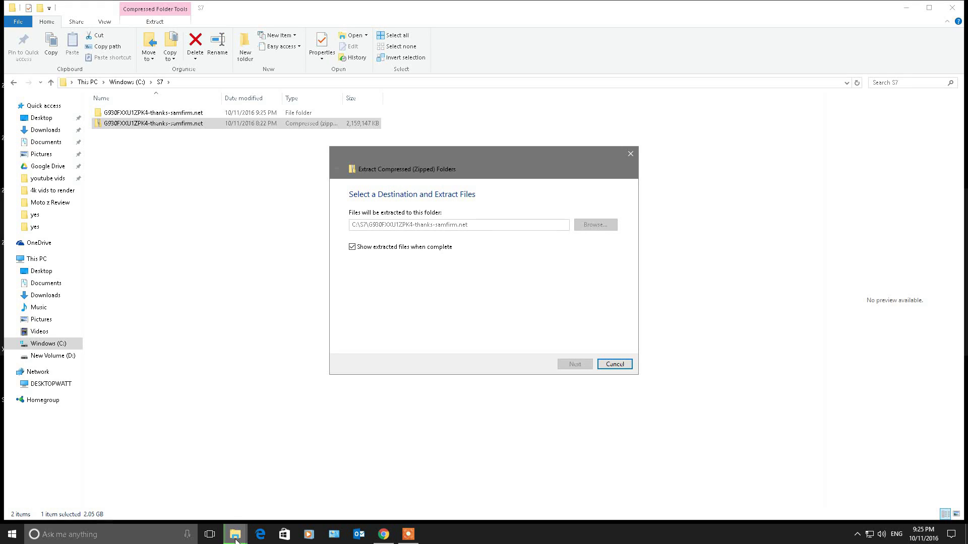
mouse_move(236, 538)
click(322, 467)
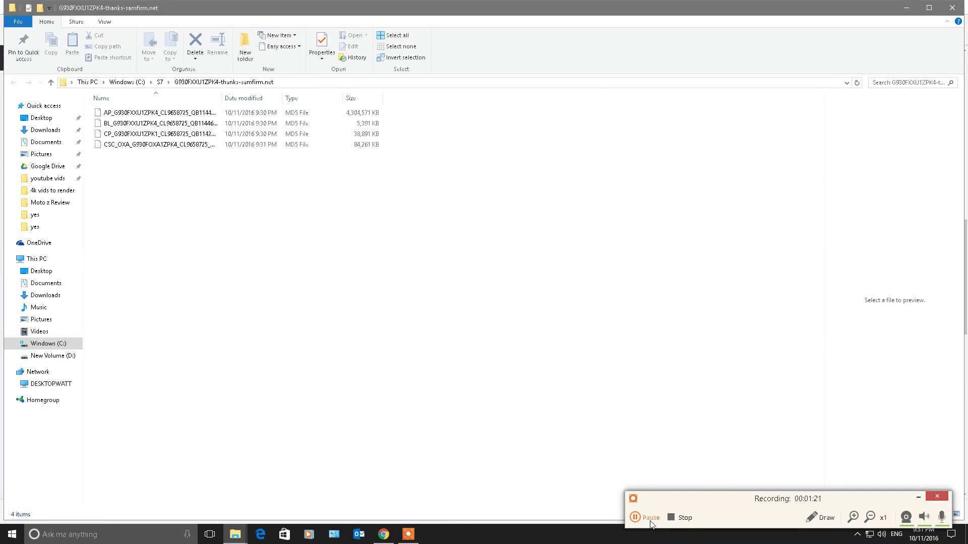
Extract the Odin3-v3.11.1 (1) zip in Downloads and launch Odin3_v3.11.1 from it.
click(683, 518)
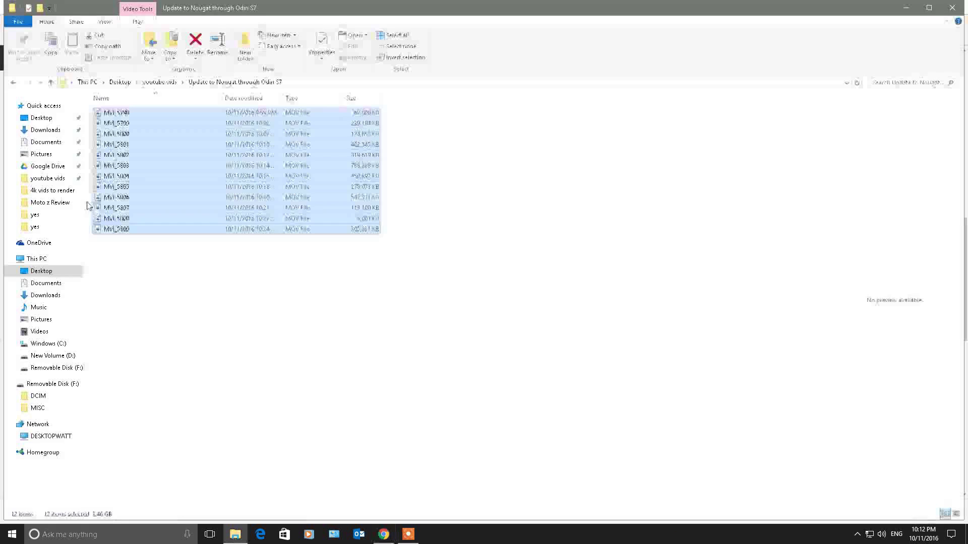
click(42, 132)
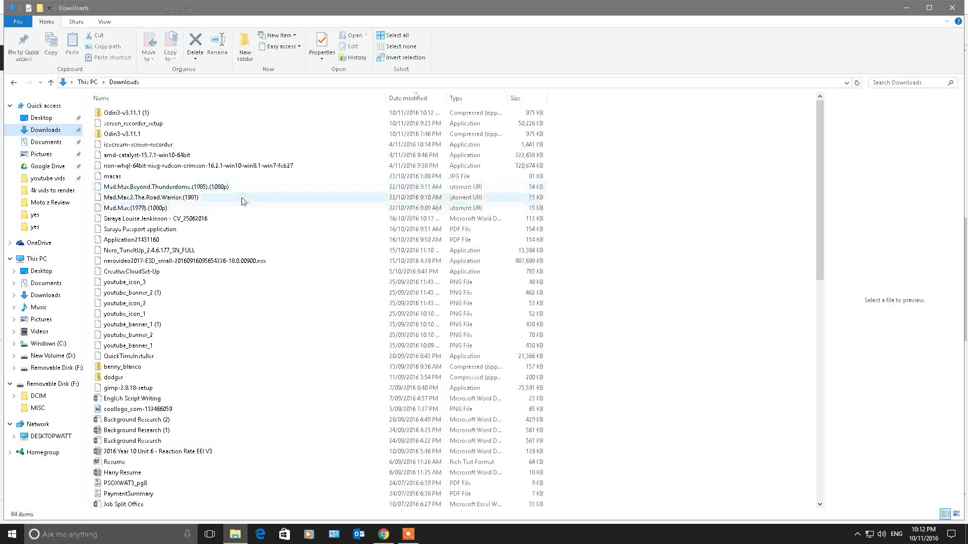
click(122, 114)
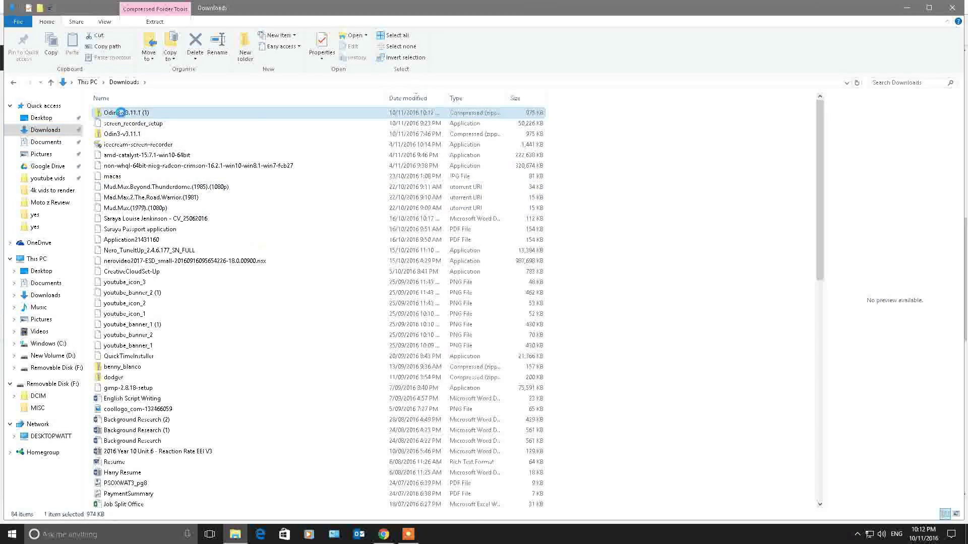
right_click(123, 115)
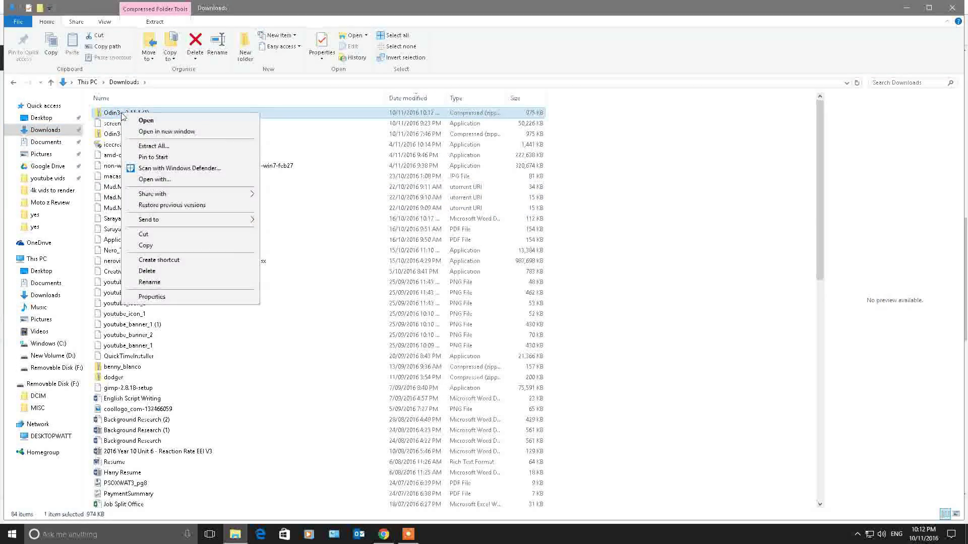
click(154, 146)
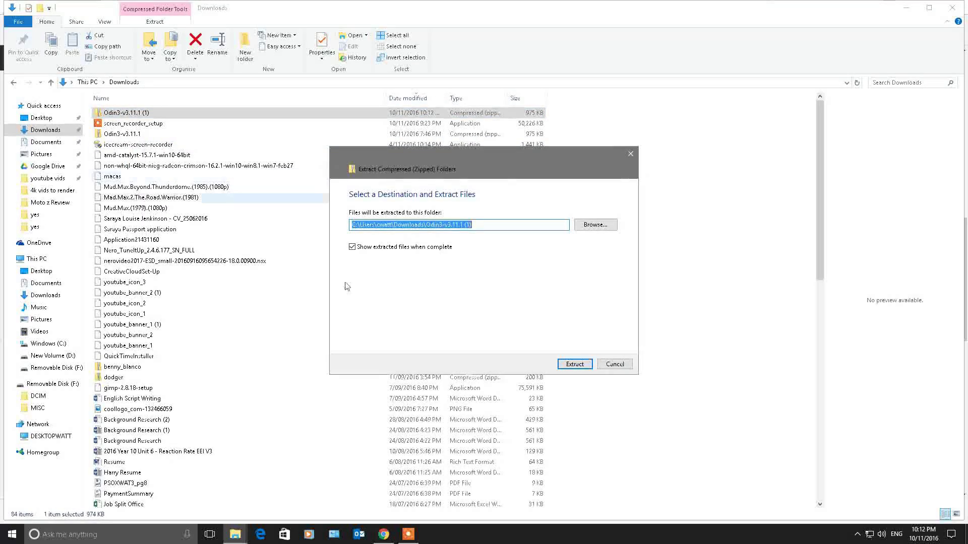
click(574, 365)
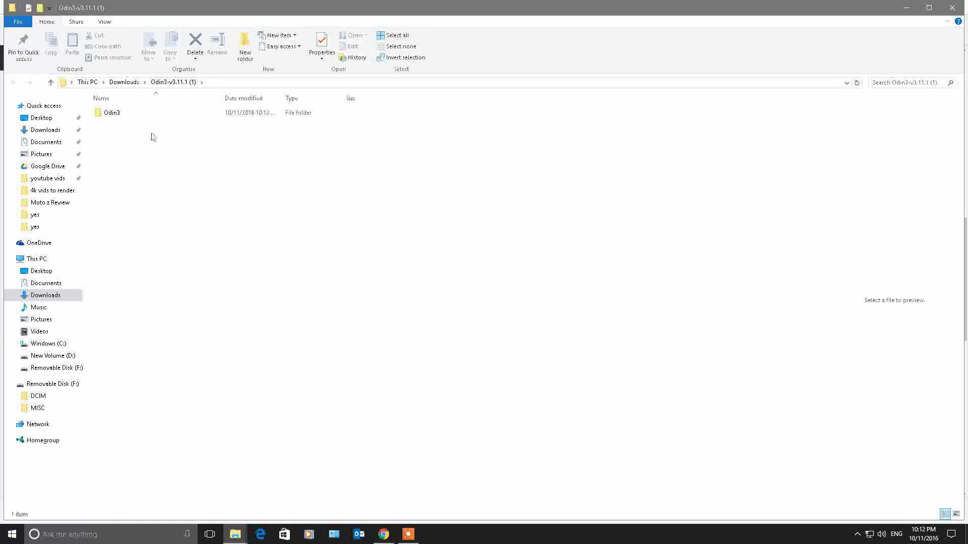
double_click(122, 114)
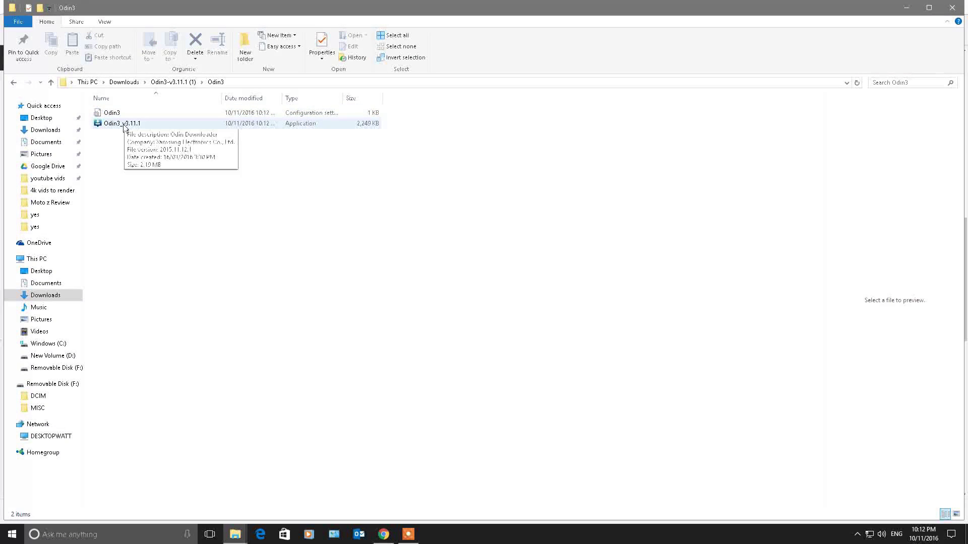
double_click(124, 125)
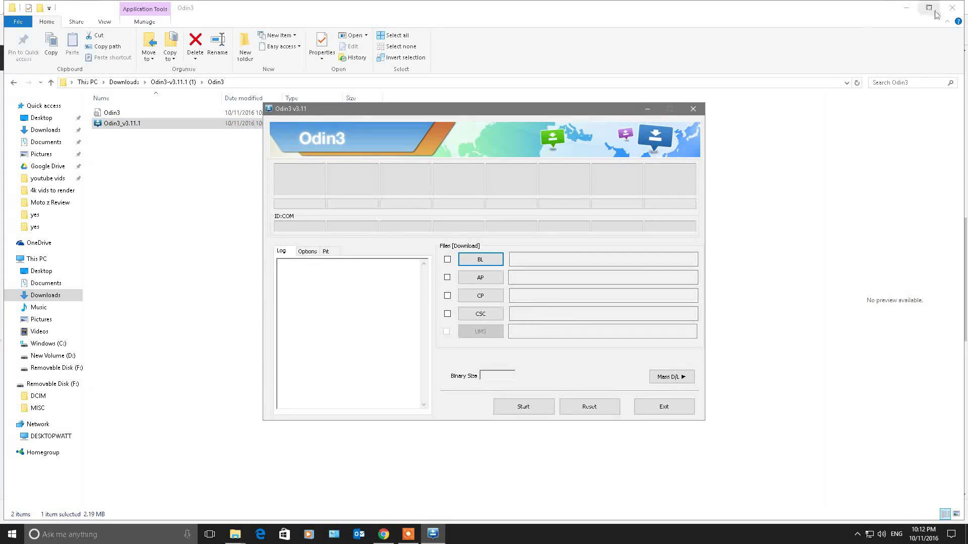
Close File Explorer and Chrome so only the Odin3 window remains.
key(alt+Up)
key(alt+Up)
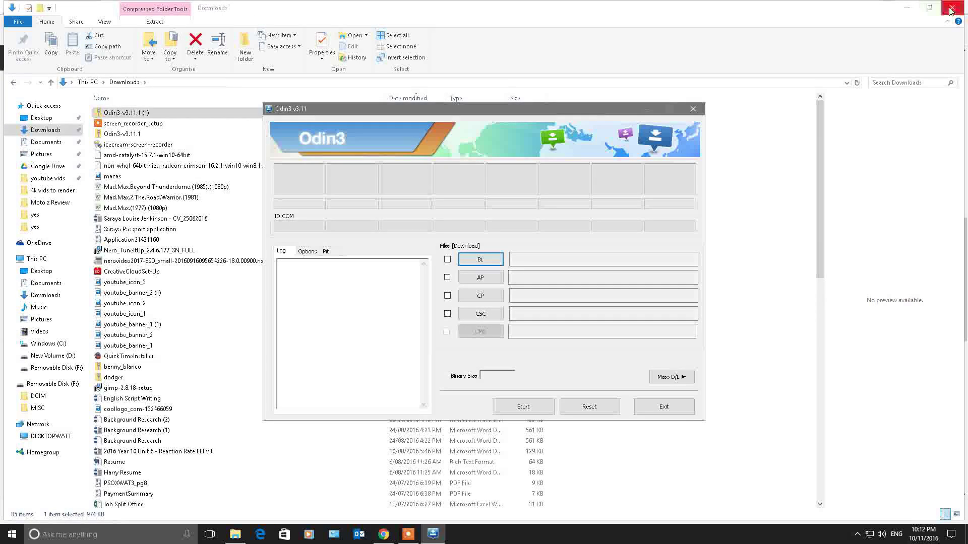
click(950, 11)
click(952, 11)
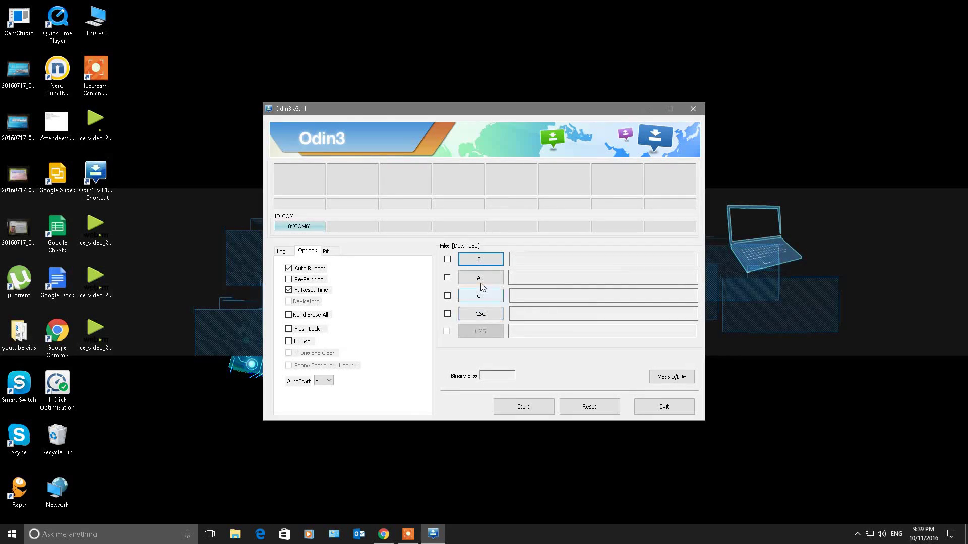
Bring up the file chooser for Odin3's BL slot.
click(481, 261)
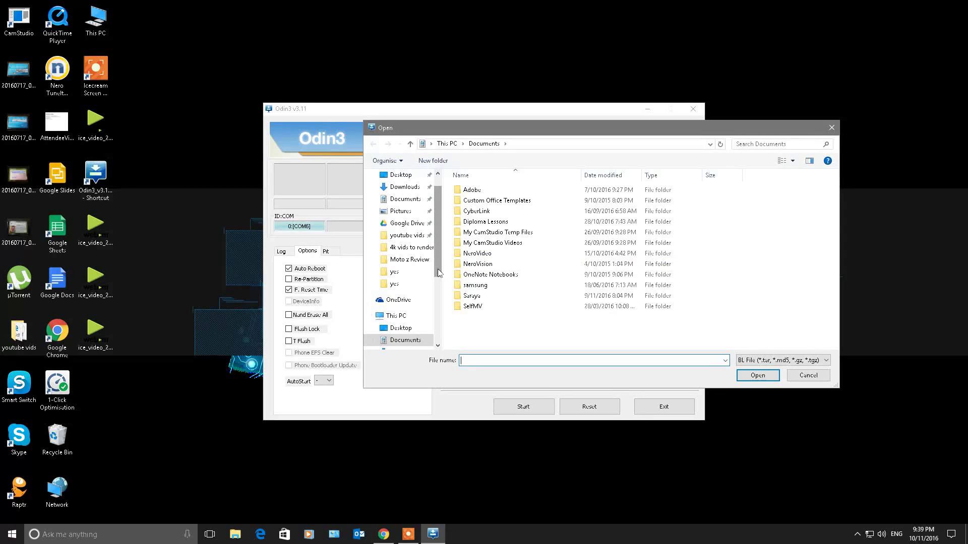
Load the BL firmware file from C:\S7\G930FXXU1ZPK4 into Odin3.
scroll(438, 269, down, 4)
click(408, 281)
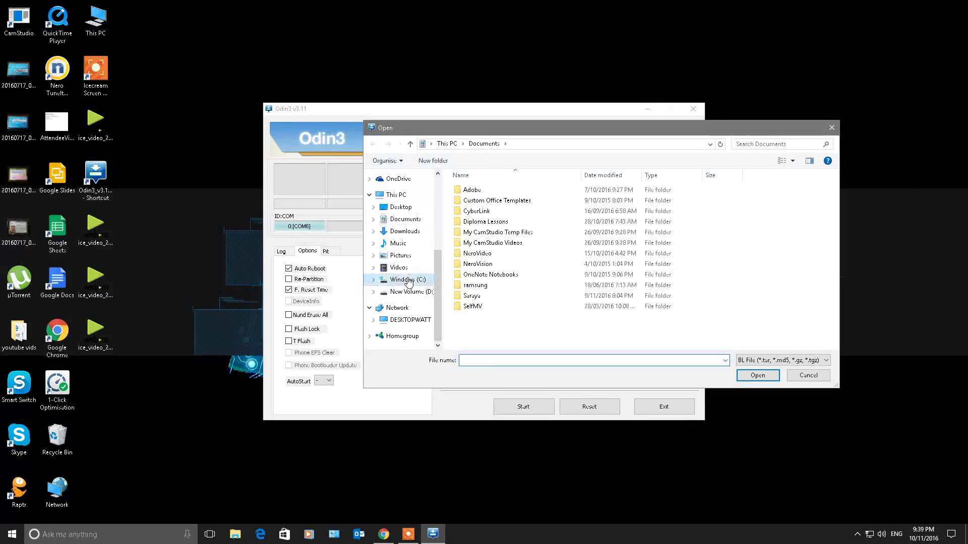
double_click(474, 297)
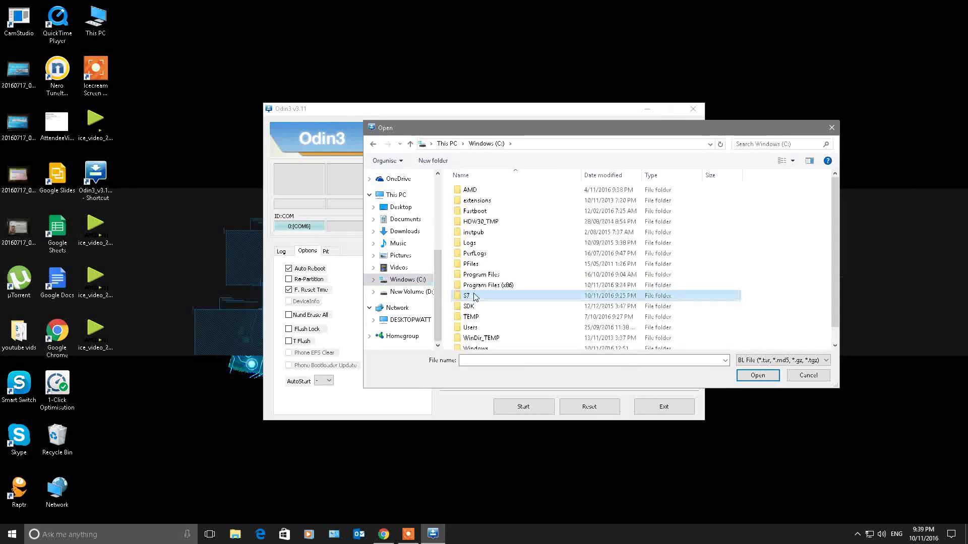
double_click(477, 190)
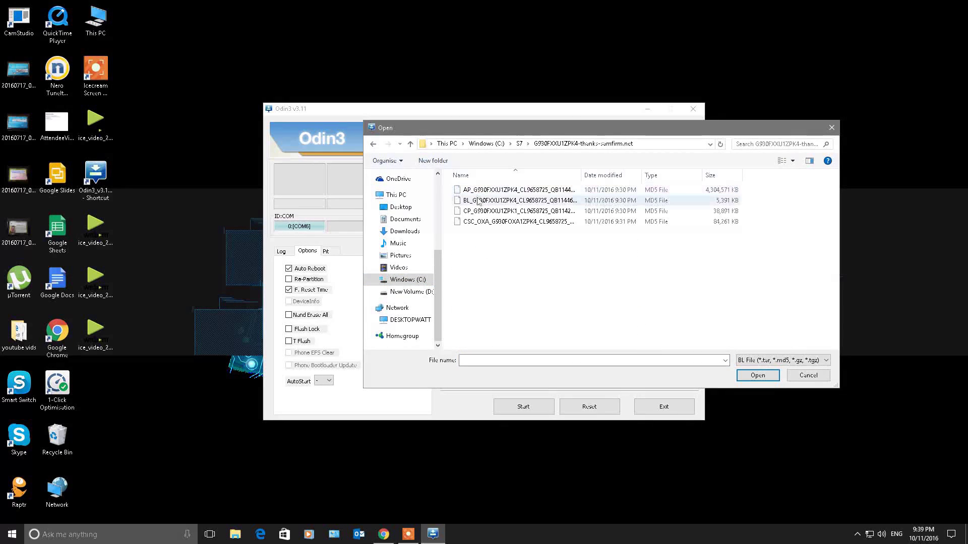
double_click(479, 201)
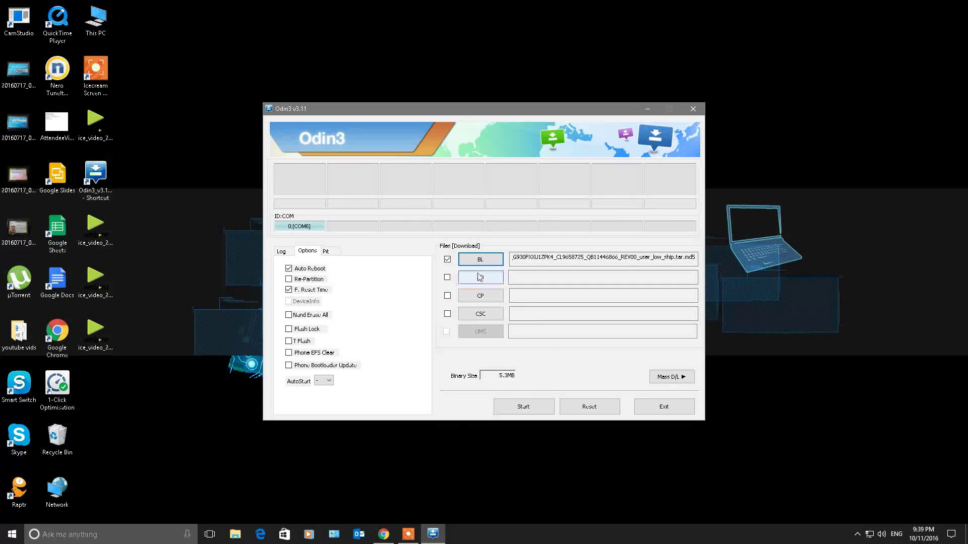
Load the AP md5 firmware file into Odin3's AP slot.
click(483, 280)
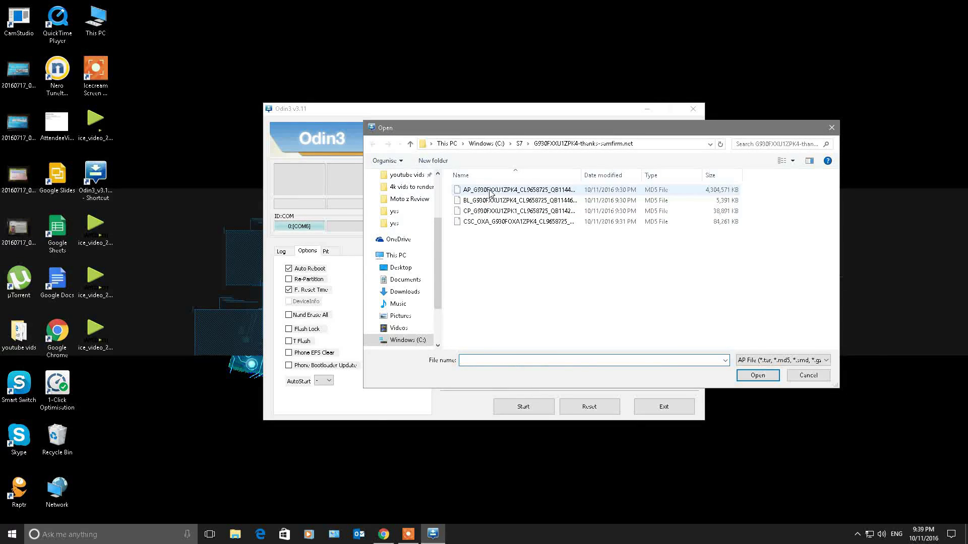
double_click(489, 191)
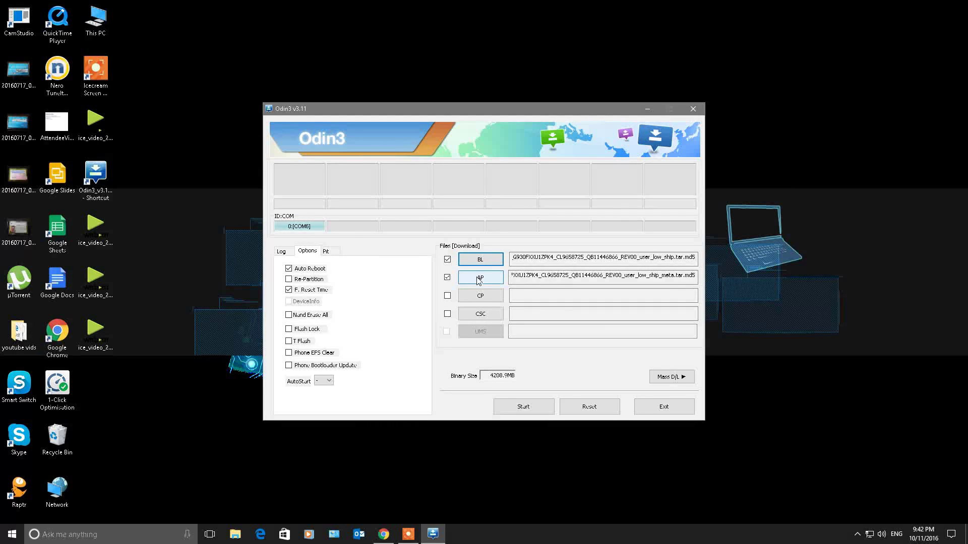
mouse_move(412, 541)
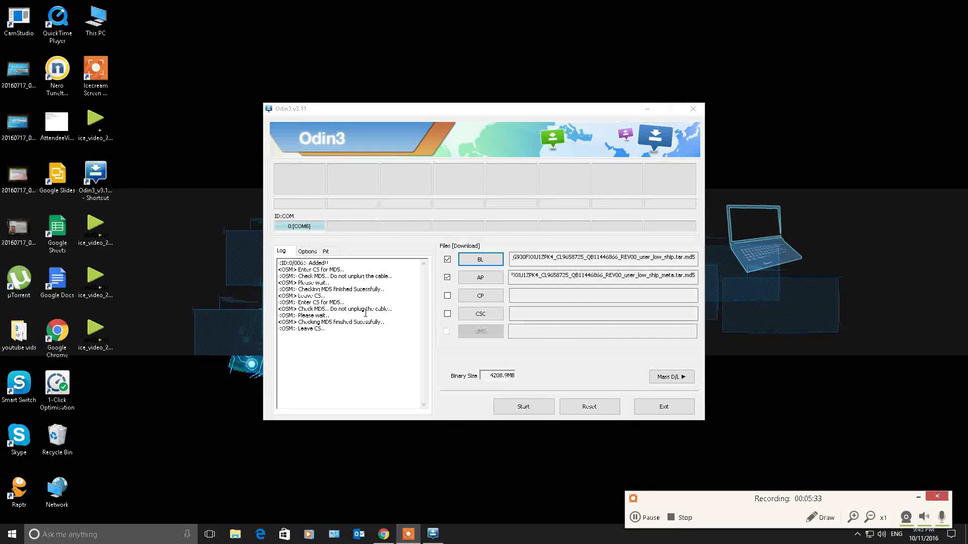
Load the CP md5 and CSC_OXA md5 firmware files into their Odin3 slots.
click(488, 297)
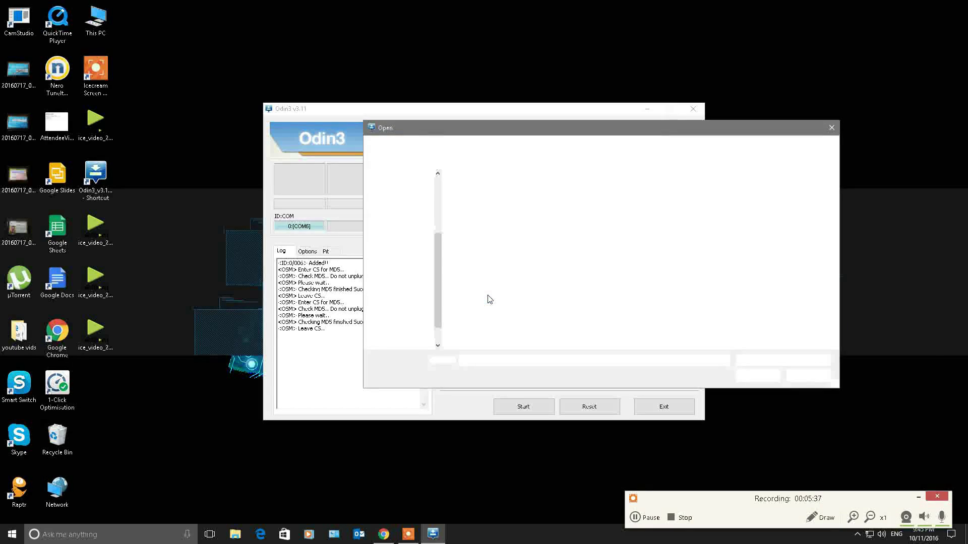
double_click(484, 211)
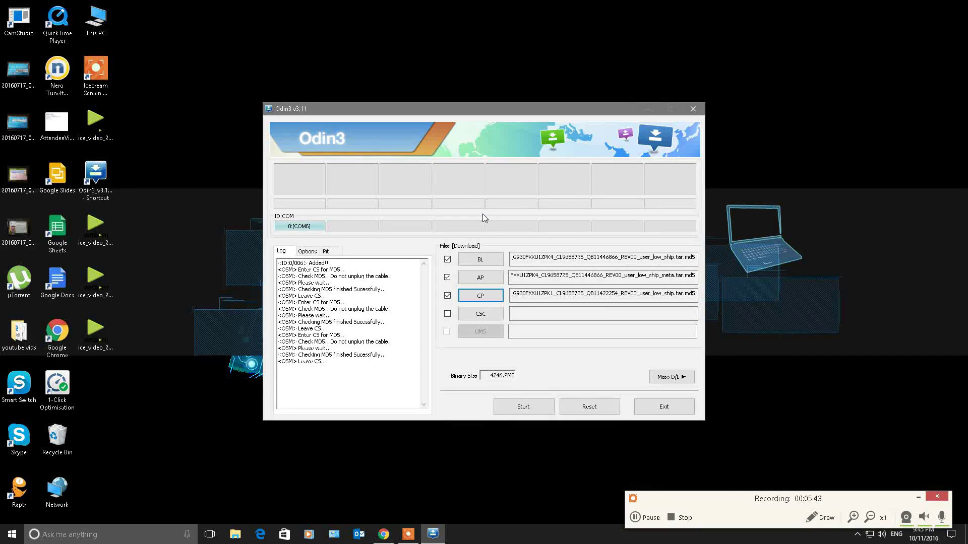
click(484, 317)
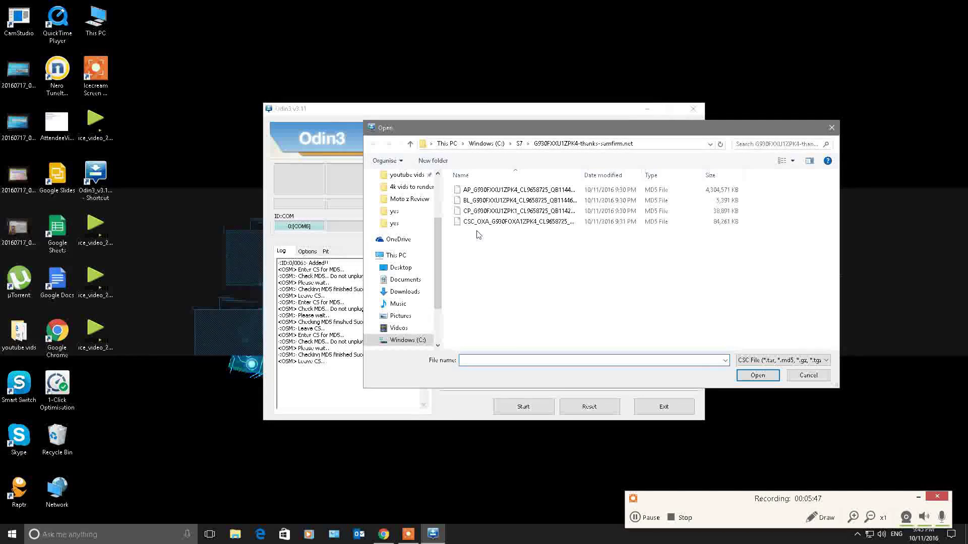
click(478, 227)
double_click(478, 227)
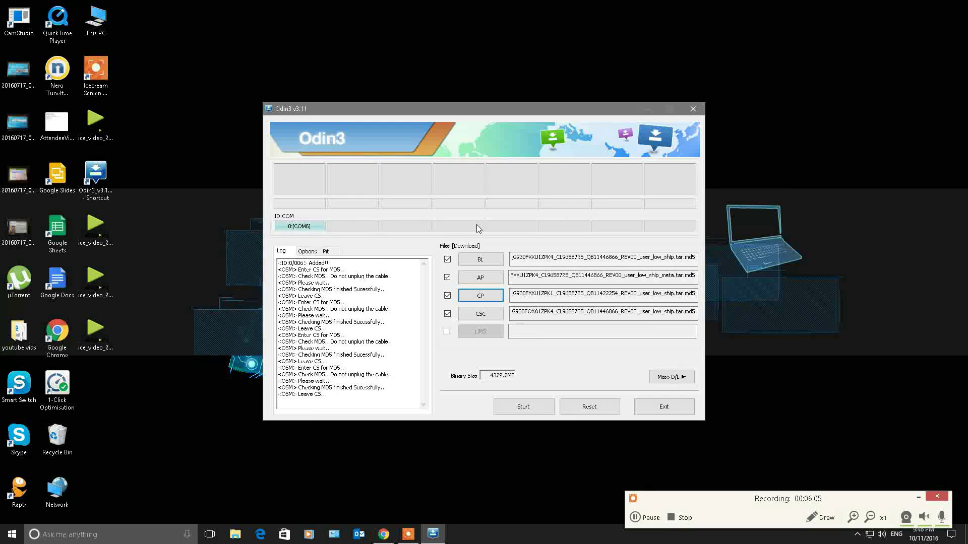
Start the Odin3 flash and let it finish with PASS as the phone reboots.
click(524, 408)
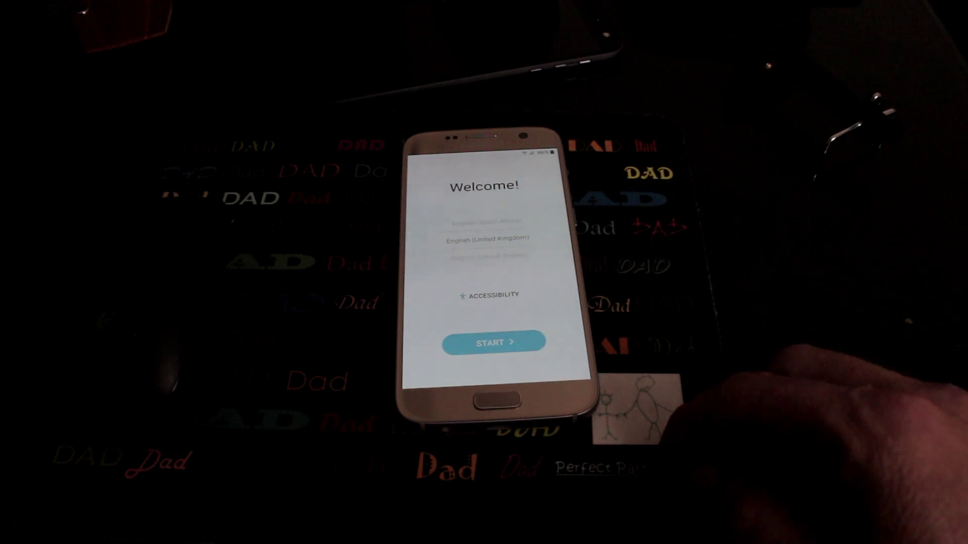
Begin phone setup and connect to the TPG 7602 Wi-Fi network with its password.
click(493, 342)
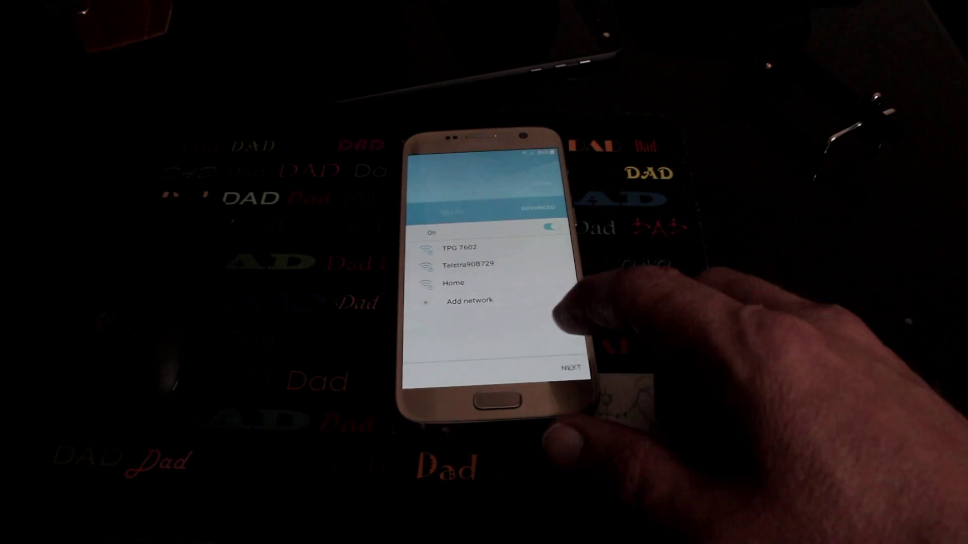
click(459, 247)
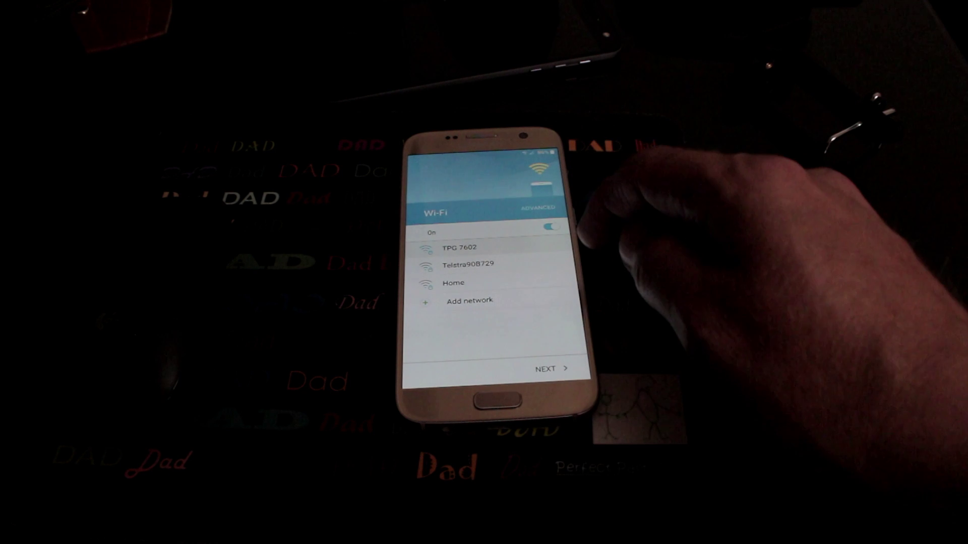
click(457, 238)
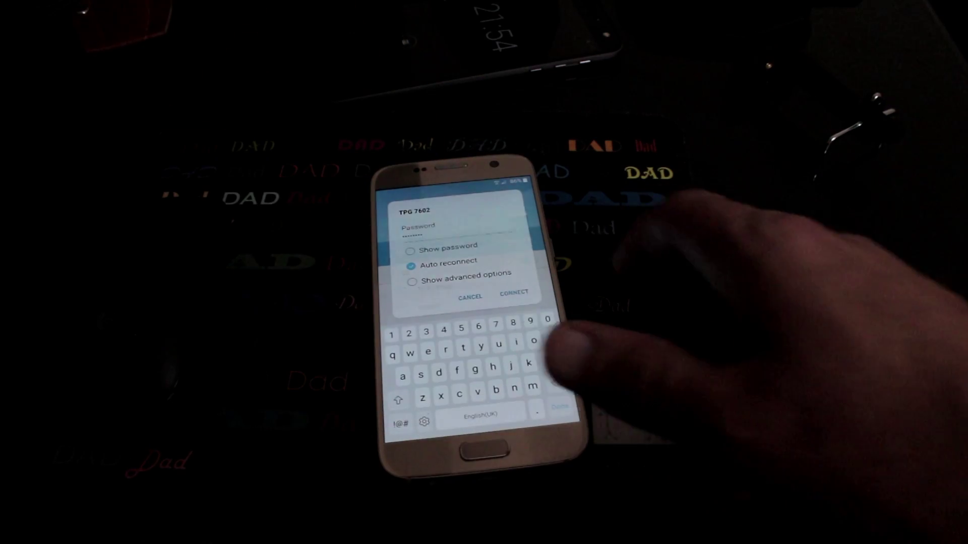
click(495, 308)
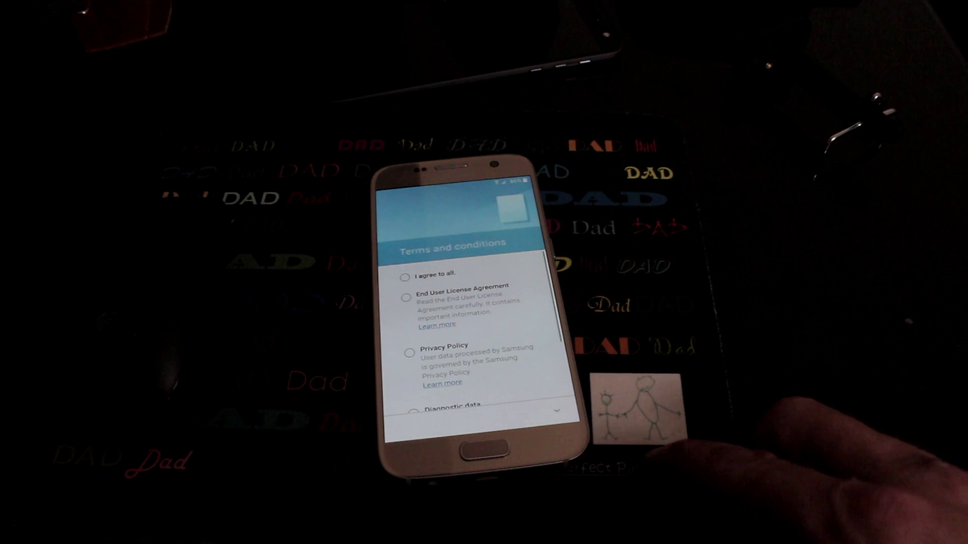
scroll(469, 328, down, 3)
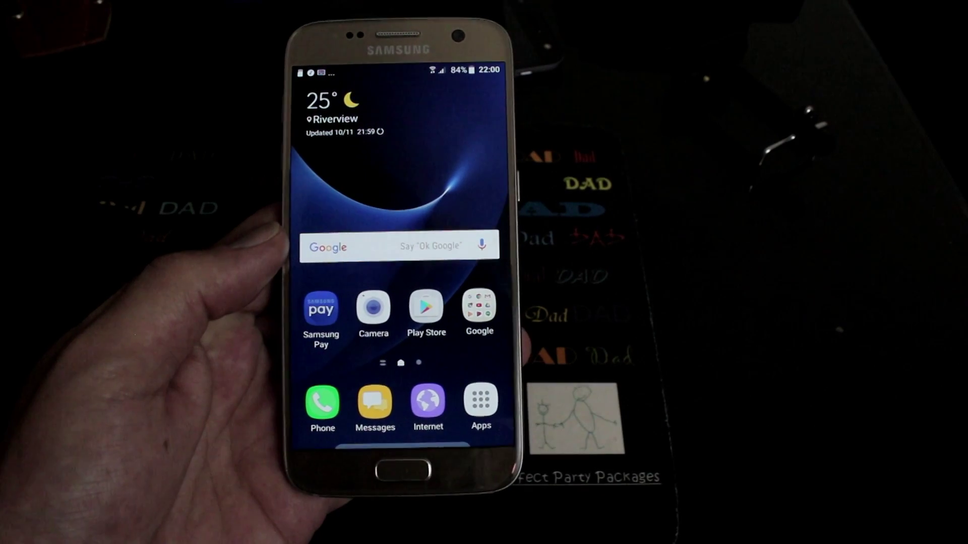
From Apps, go to About device > Software info and triple-tap Android version to show the Nougat logo.
click(482, 402)
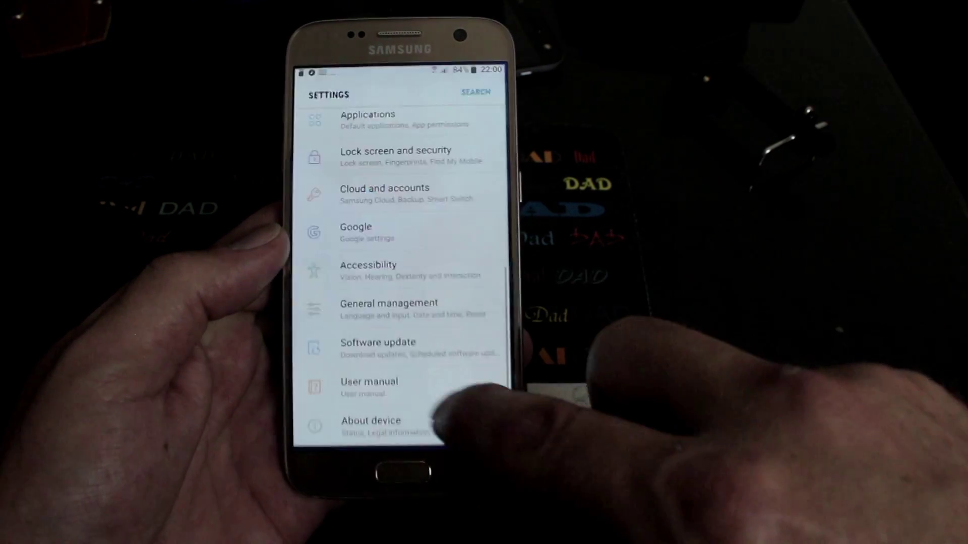
click(439, 421)
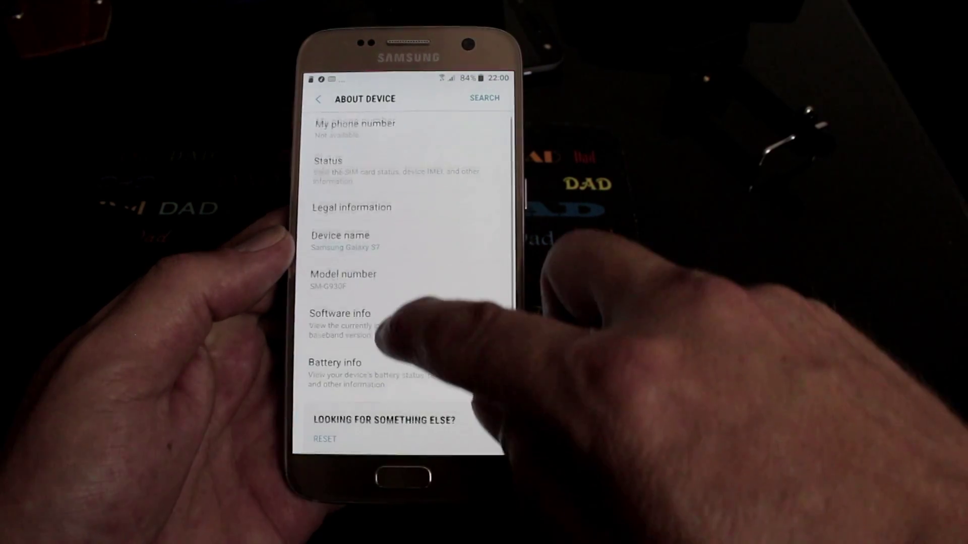
scroll(454, 303, down, 2)
click(383, 300)
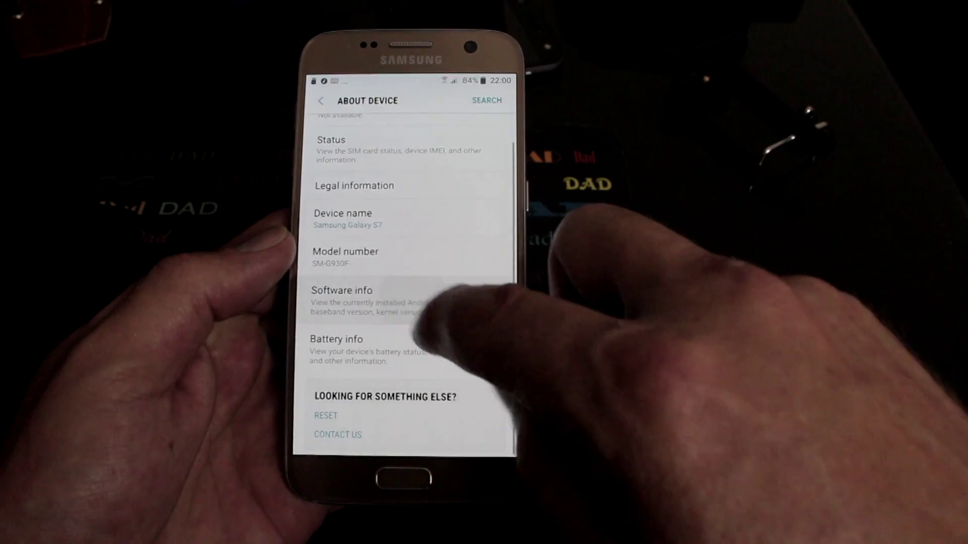
triple_click(393, 132)
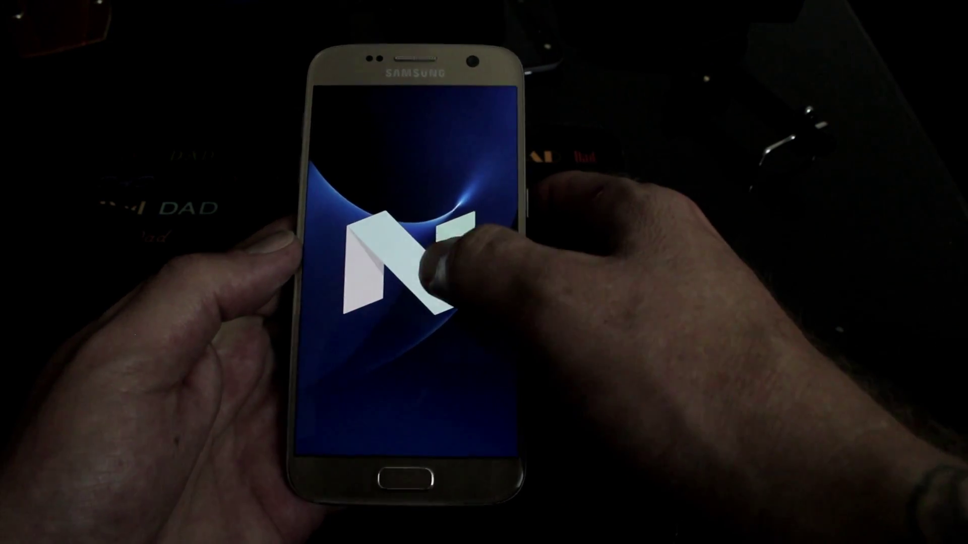
Dismiss the app chooser on the Nougat screen and return to the home screen.
click(431, 291)
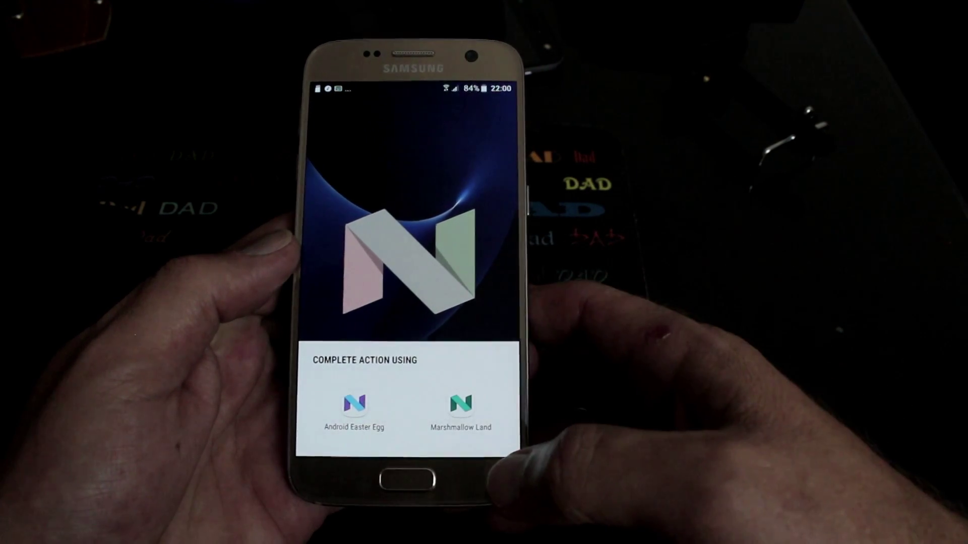
click(355, 406)
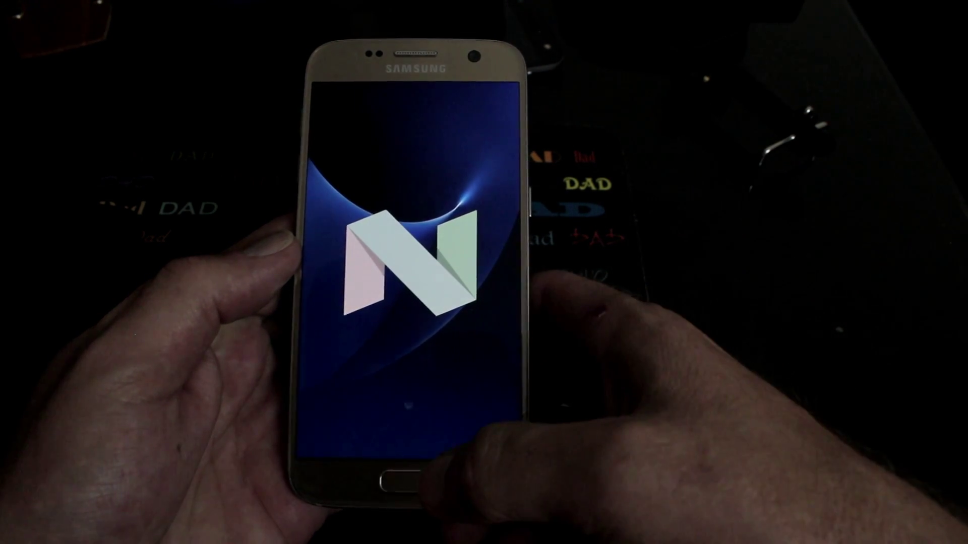
click(468, 484)
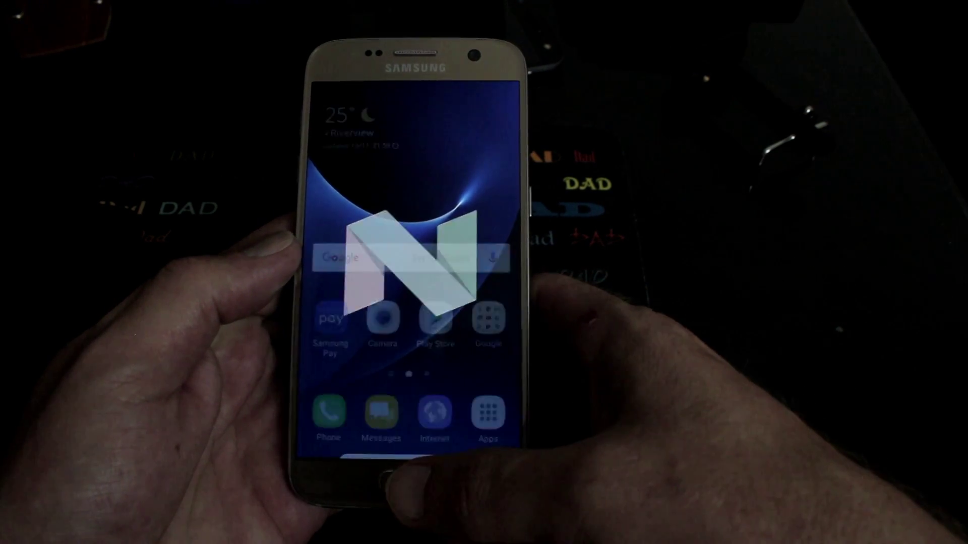
Pull down the notification shade, expand quick settings and open Settings via the gear.
drag(453, 88, 496, 126)
drag(454, 151, 464, 428)
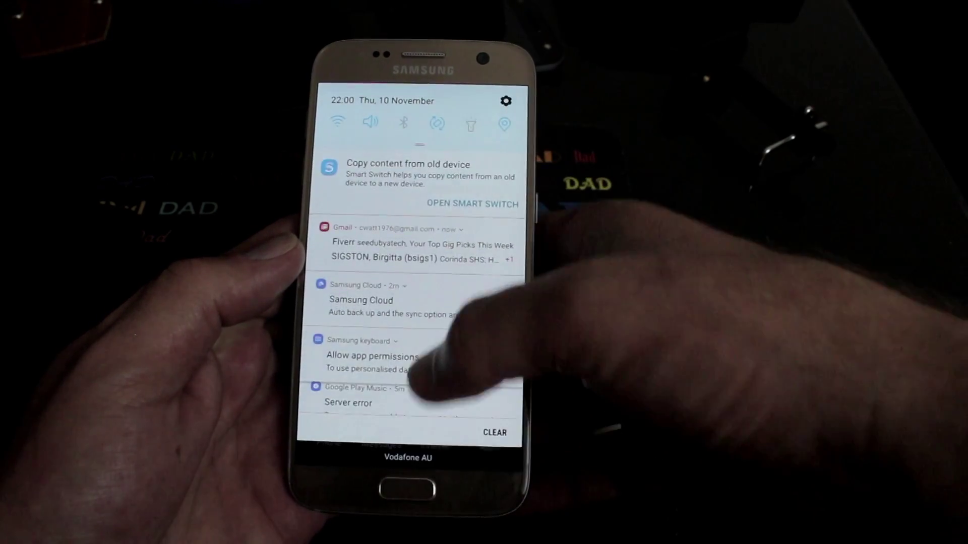
drag(433, 383, 444, 318)
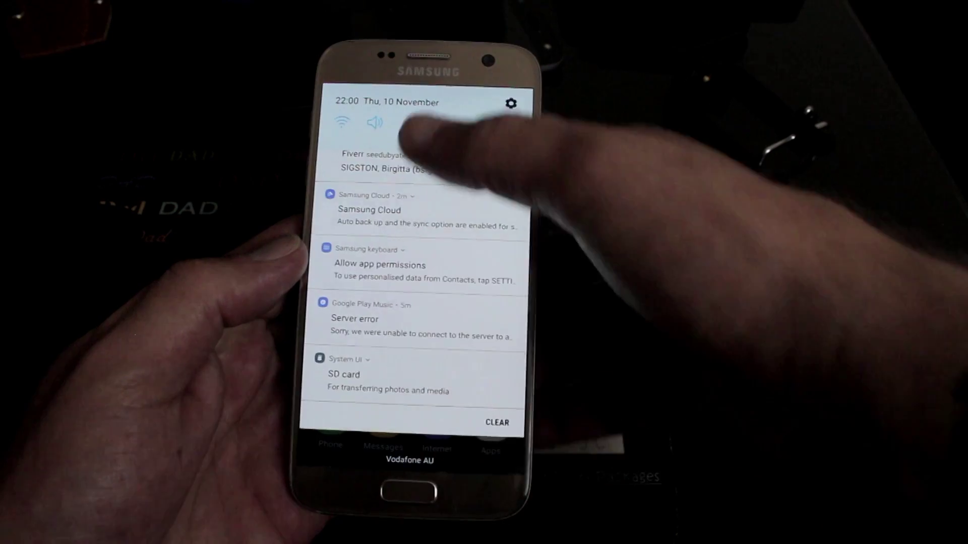
drag(429, 148, 496, 126)
click(492, 104)
drag(496, 192, 479, 454)
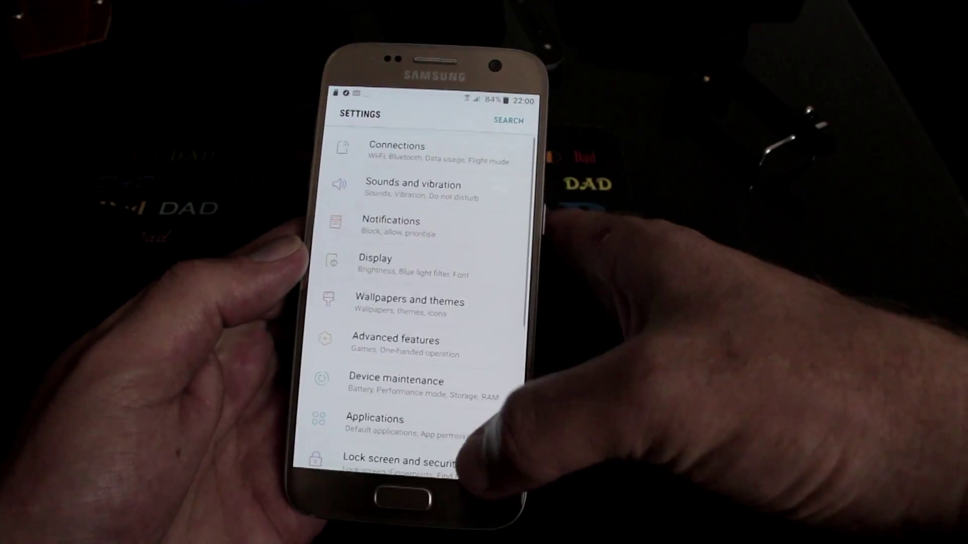